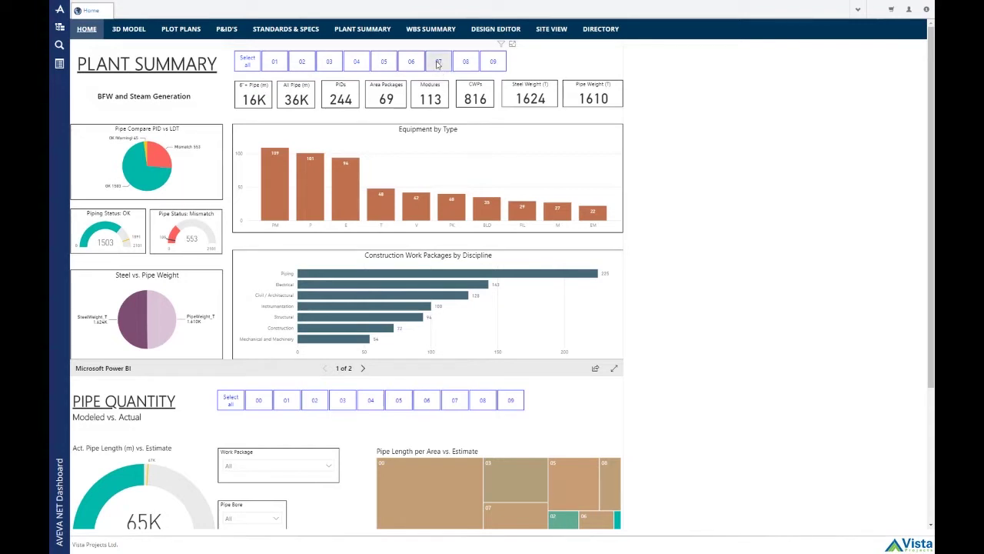
# Step: Filter the Plant Summary to area 07, showing 58 P&IDs and 27 modules
pyautogui.click(438, 64)
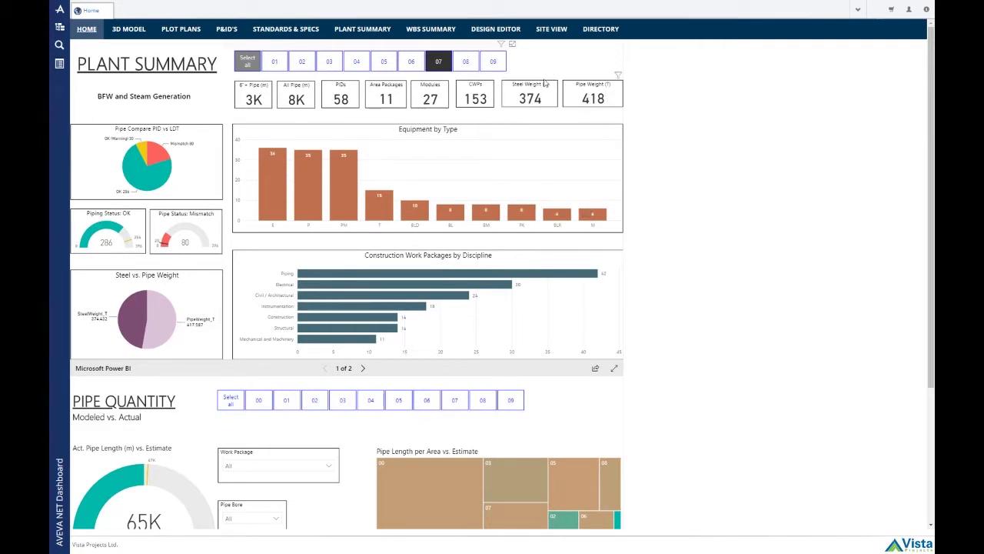
# Step: Show the WBS Summary grid grouped by Area into ten areas, 00–09
pyautogui.click(430, 31)
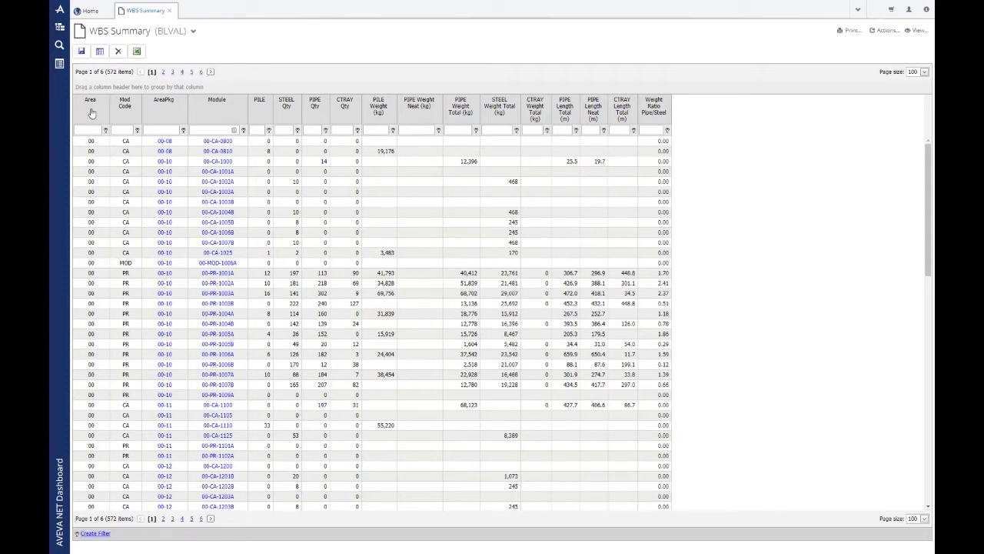
pyautogui.moveTo(91, 113); pyautogui.dragTo(92, 89)
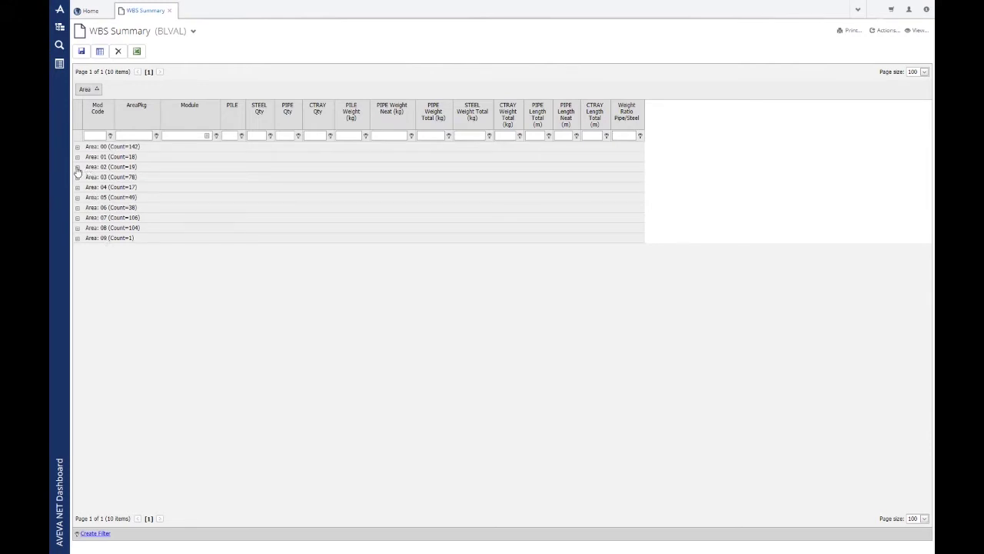
# Step: Expand Area 02 to review its rows, then ungroup the grid back to 572 items
pyautogui.click(77, 167)
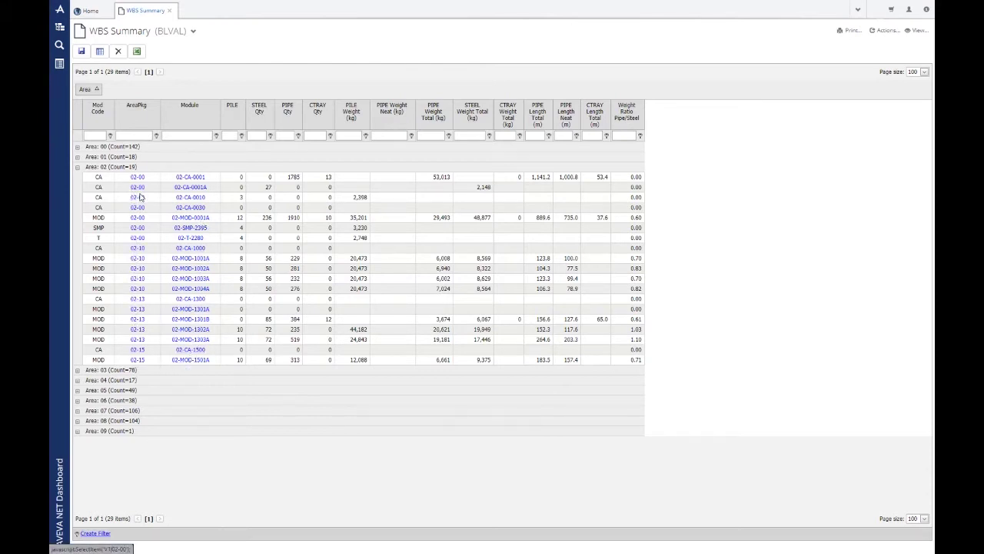
pyautogui.moveTo(89, 90); pyautogui.dragTo(88, 112)
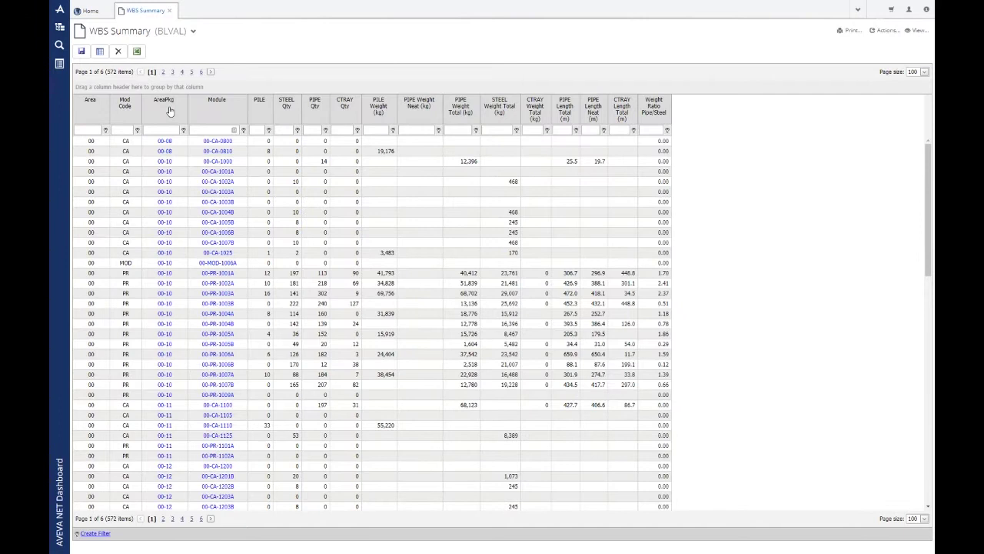
pyautogui.moveTo(147, 102); pyautogui.dragTo(136, 93)
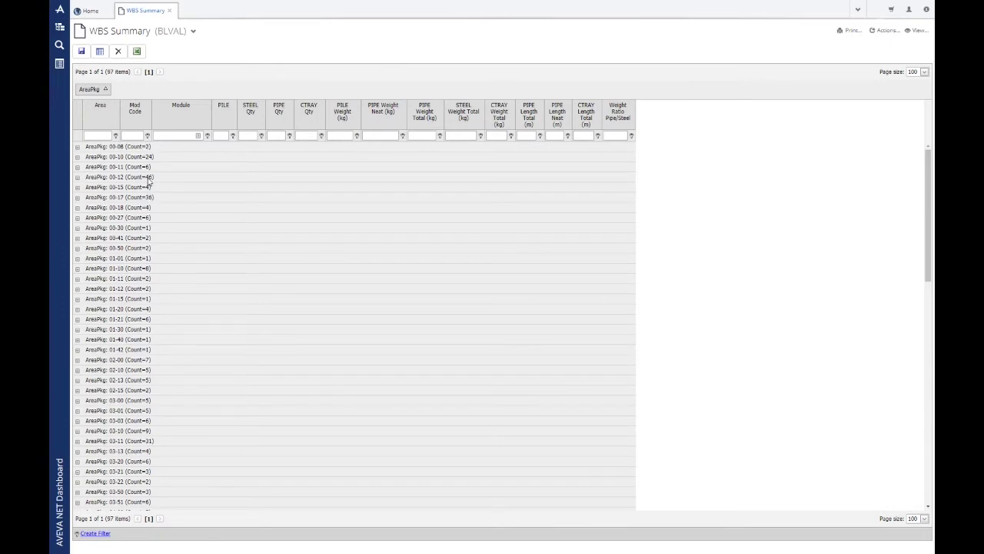
pyautogui.scroll(-5, 131, 278)
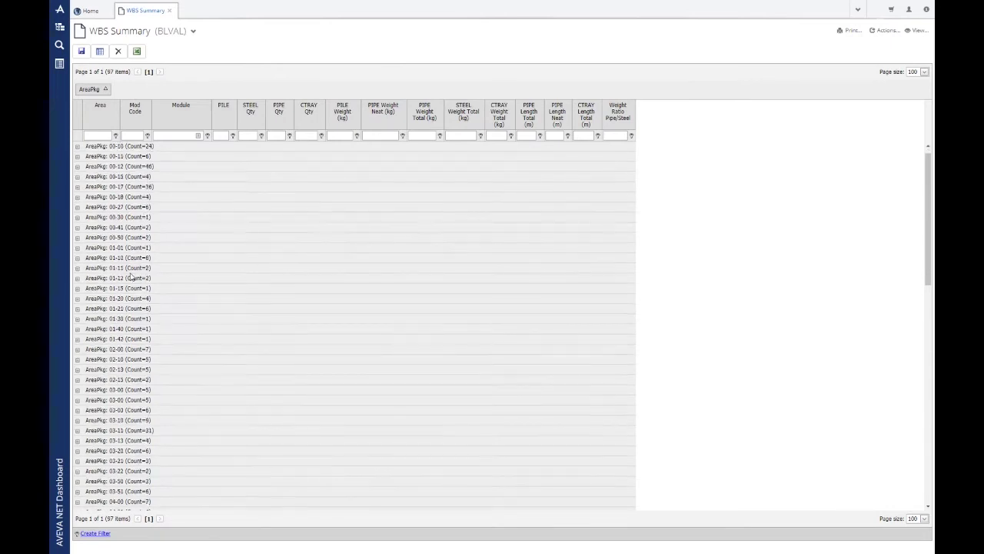
pyautogui.scroll(-7, 132, 279)
pyautogui.scroll(11, 132, 278)
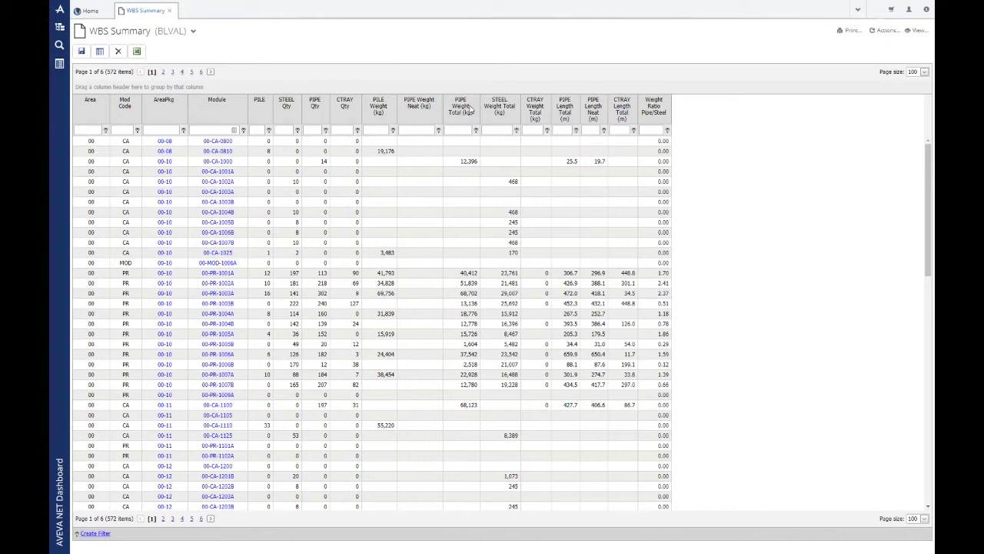
# Step: Sort the WBS grid descending by PIPE Weight Total, then descending by PILE Weight
pyautogui.click(471, 112)
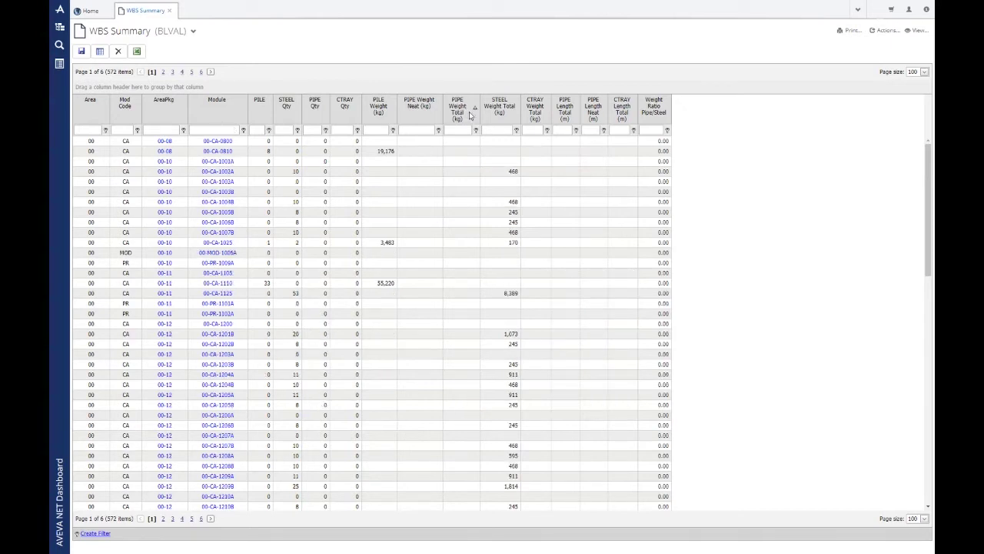
pyautogui.click(471, 114)
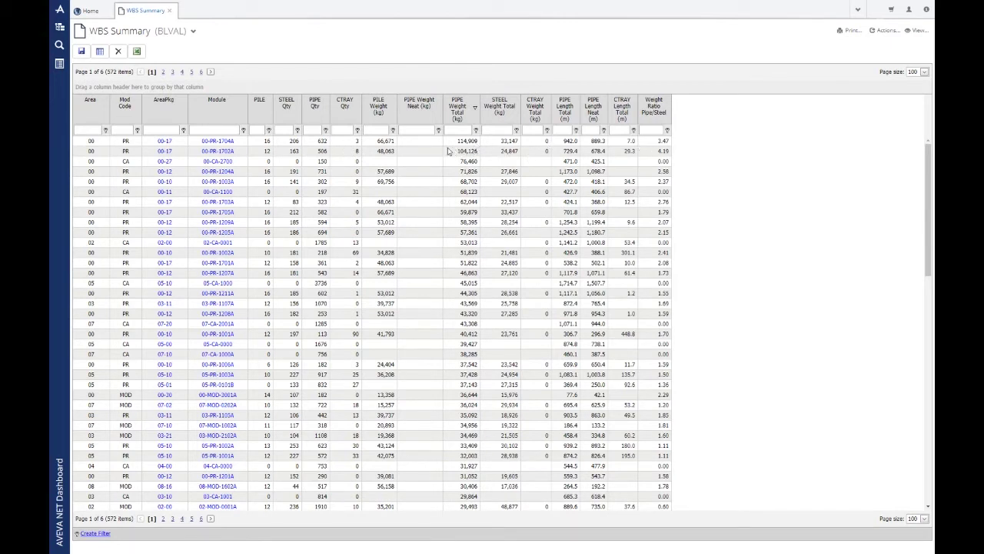
pyautogui.click(384, 110)
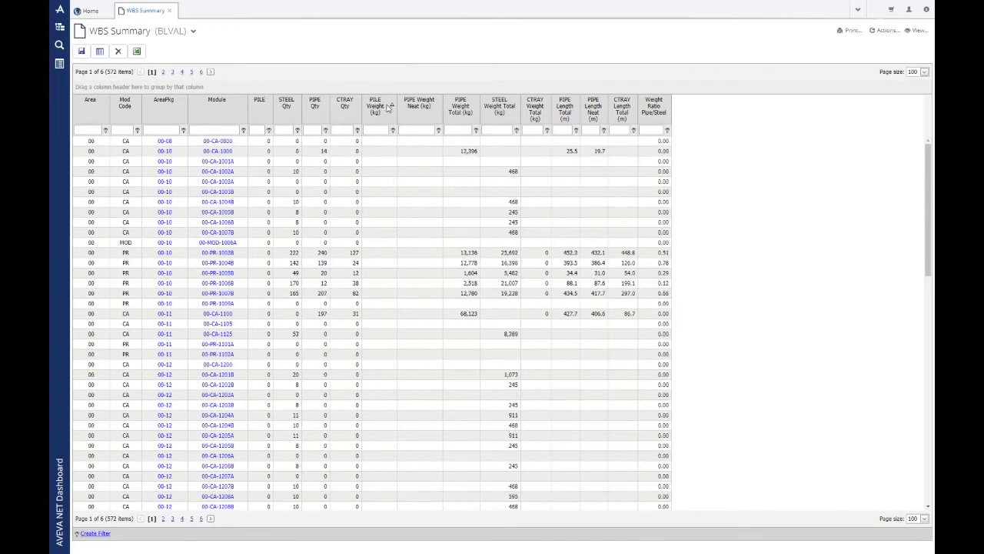
pyautogui.click(386, 110)
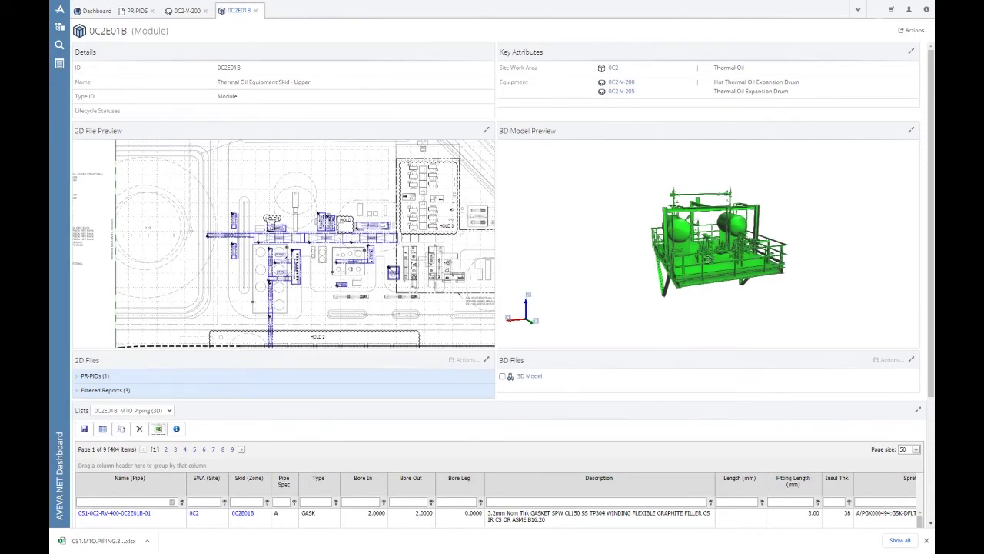
# Step: Start interacting with module 0C2E01B's 3D Model Preview
pyautogui.click(703, 260)
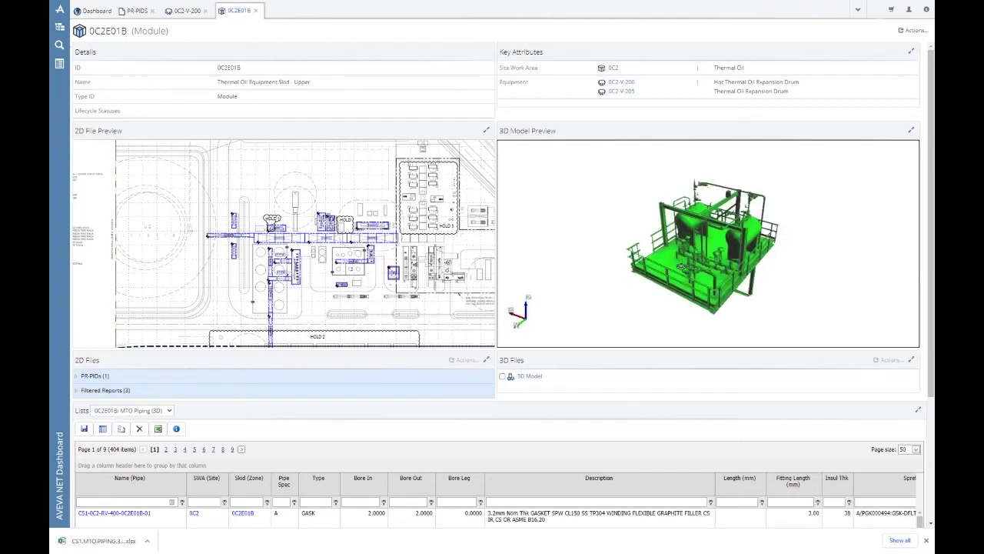
pyautogui.moveTo(677, 271)
# Step: Scroll down through module 0C2E01B's MTO Piping (3D) rows to review the pipe fittings
pyautogui.scroll(-3, 931, 455)
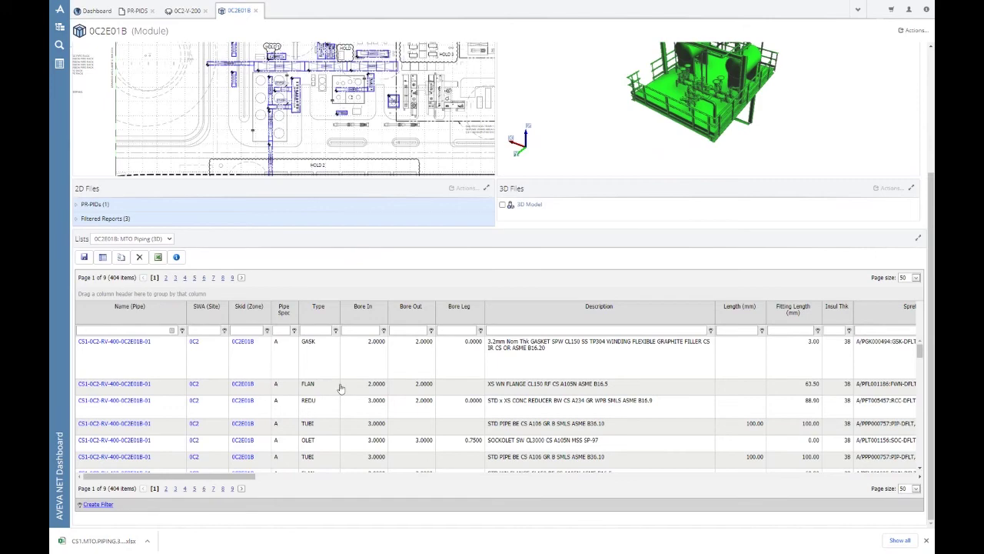
pyautogui.scroll(-5, 393, 404)
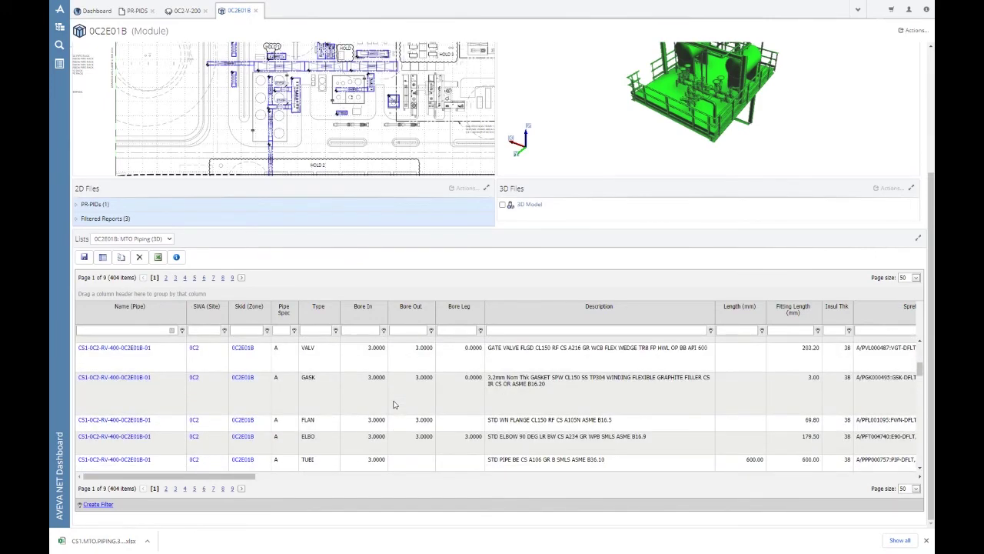
pyautogui.scroll(-3, 393, 403)
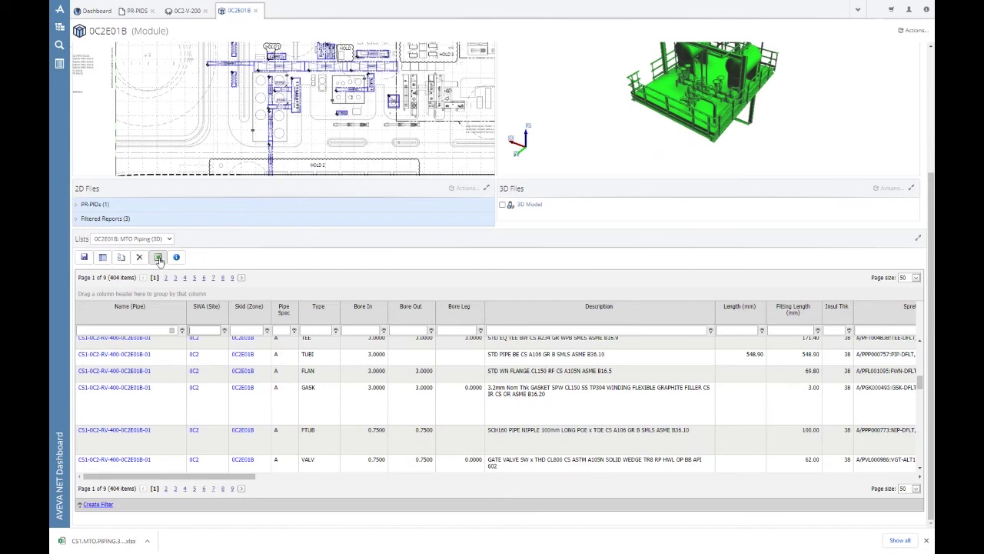
# Step: Export the 404-item MTO Piping list to xlsx and open the downloaded file
pyautogui.click(158, 259)
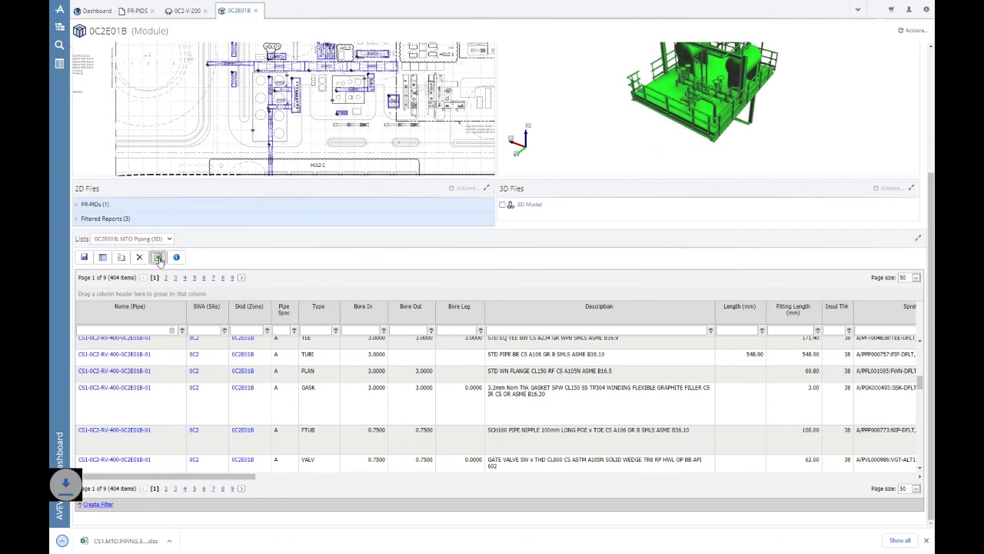
pyautogui.click(121, 540)
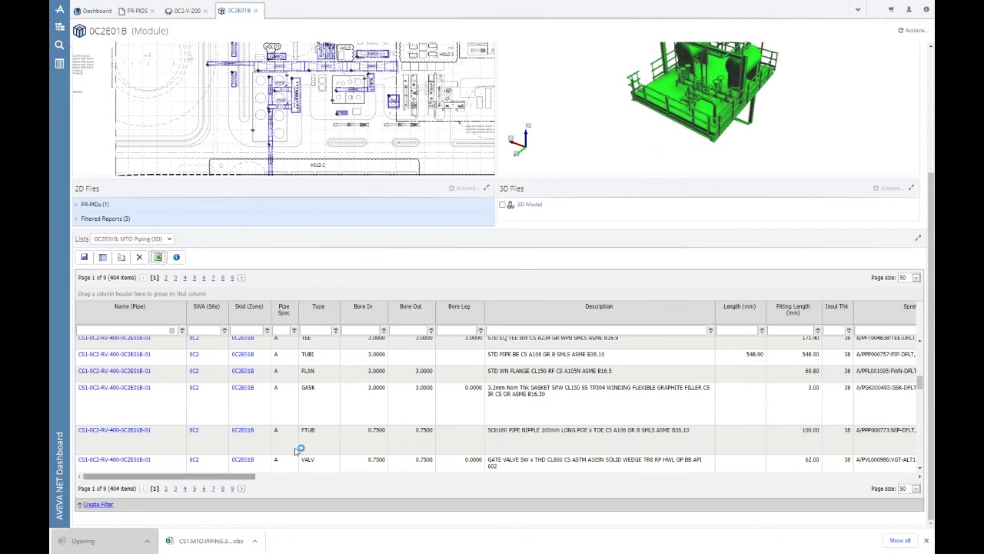